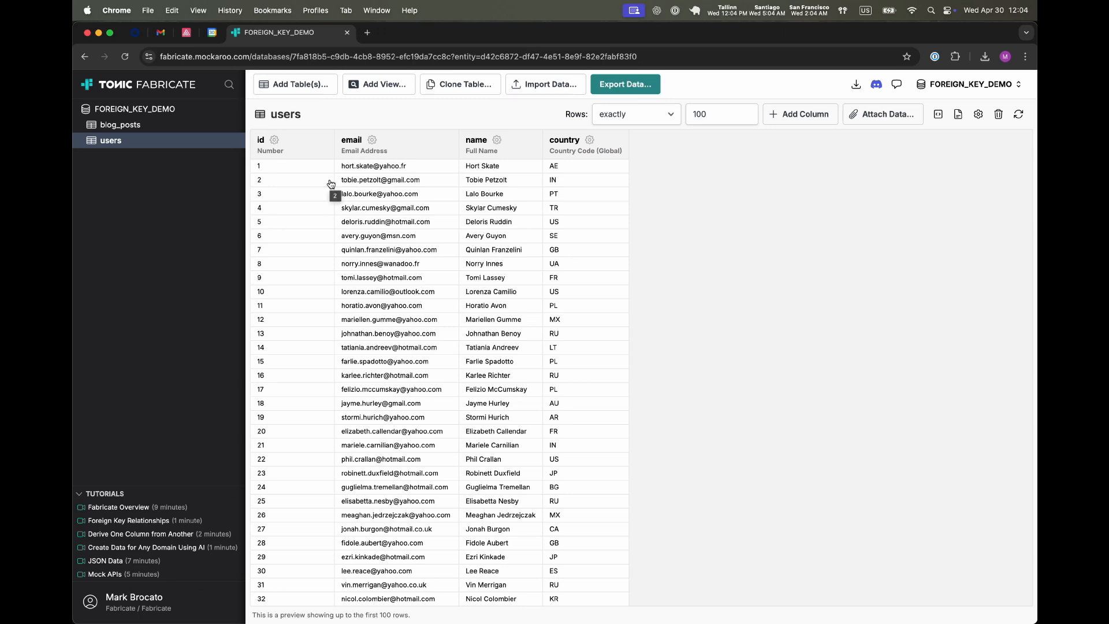
Step: Add a user_id column to the blog_posts table as a foreign key referencing the users table's id
{"action": "left_click", "coordinate": [128, 125]}
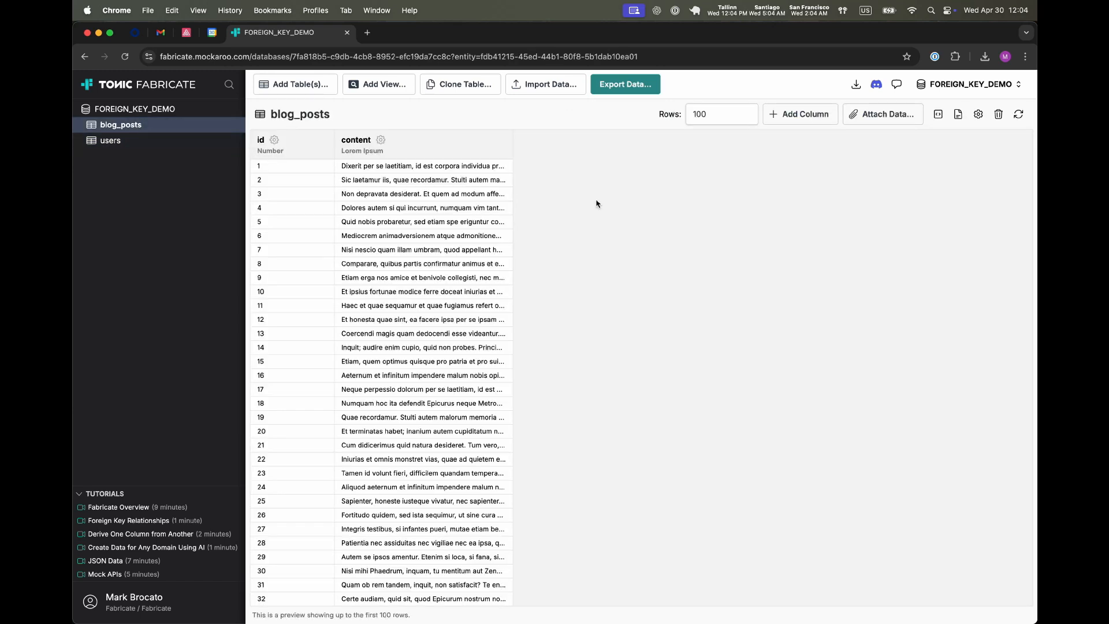
{"action": "left_click", "coordinate": [822, 114]}
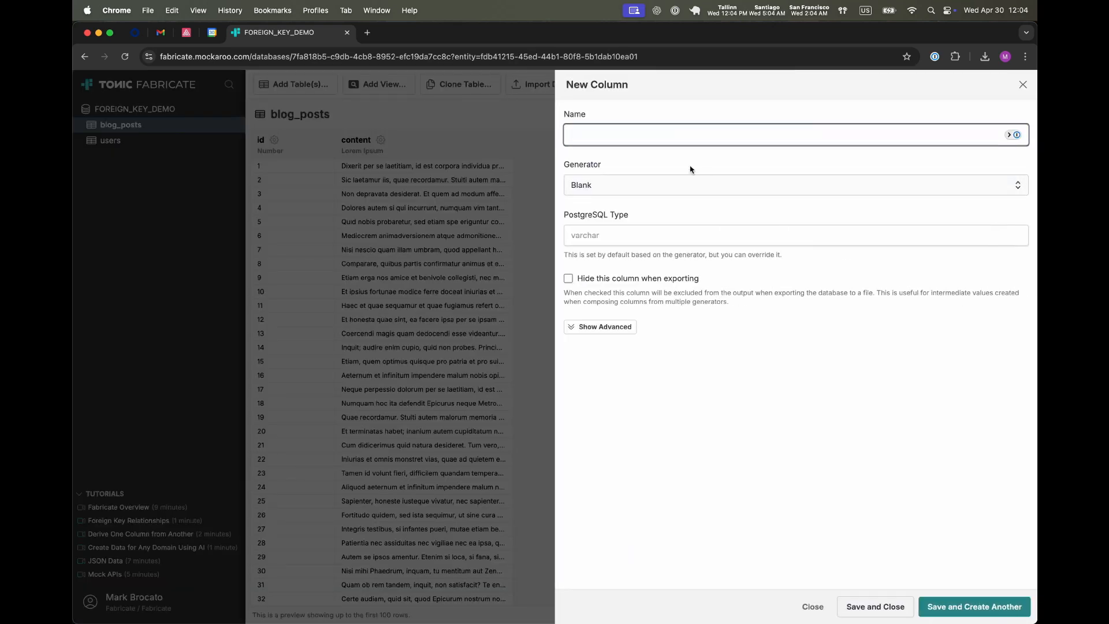
{"action": "type", "text": "user_id"}
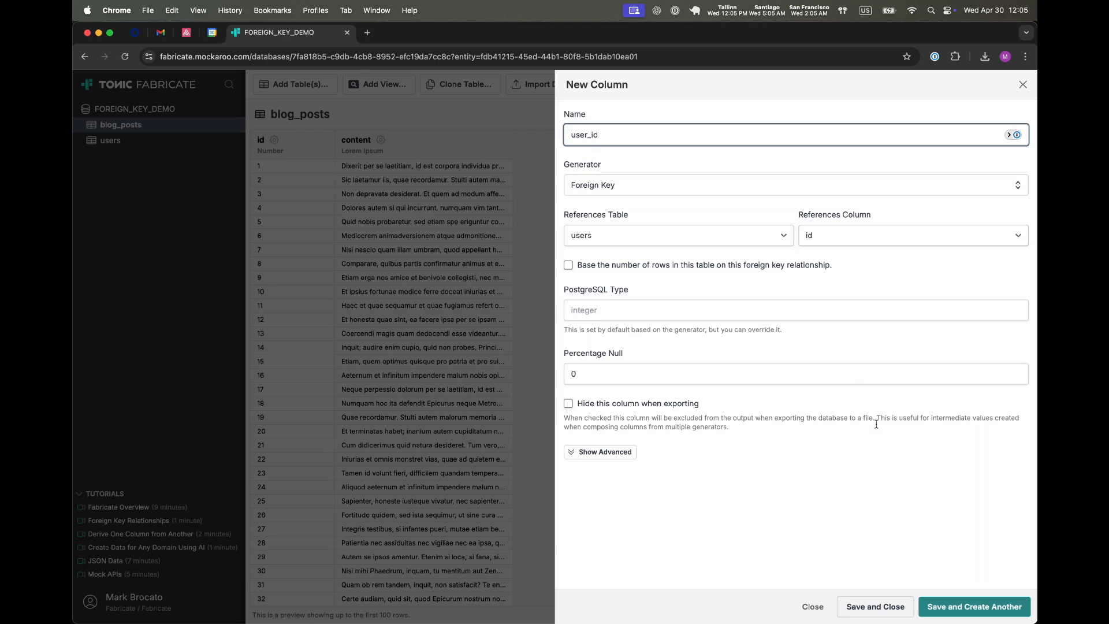
{"action": "left_click", "coordinate": [904, 607]}
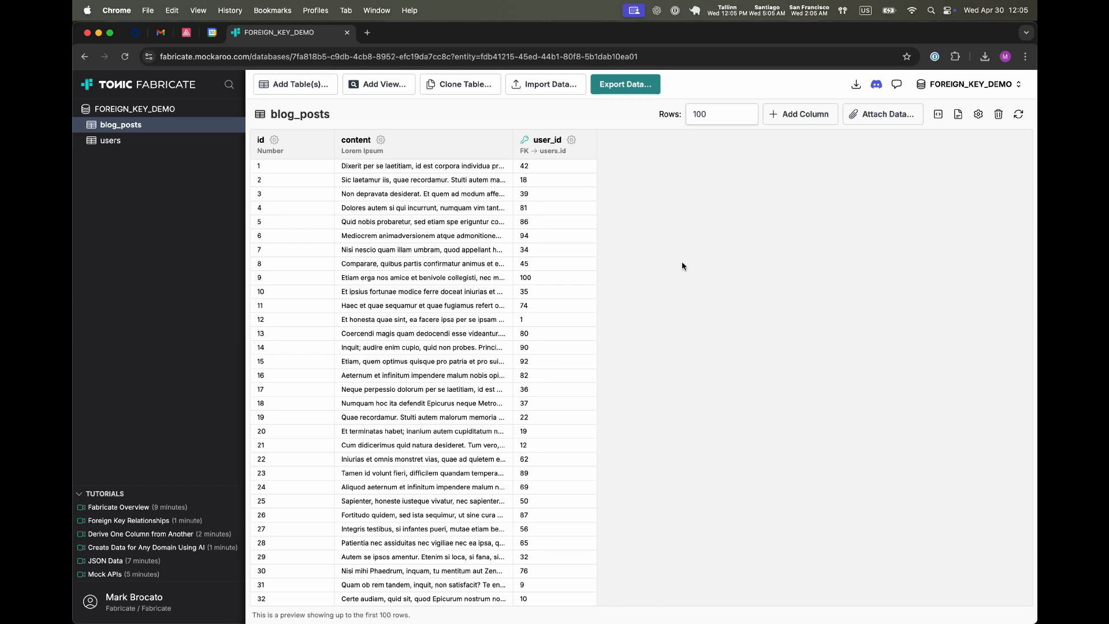
Step: Base blog_posts row count on the user_id foreign key, with uniform cardinality of 1 to 3 rows per user
{"action": "left_click", "coordinate": [571, 140]}
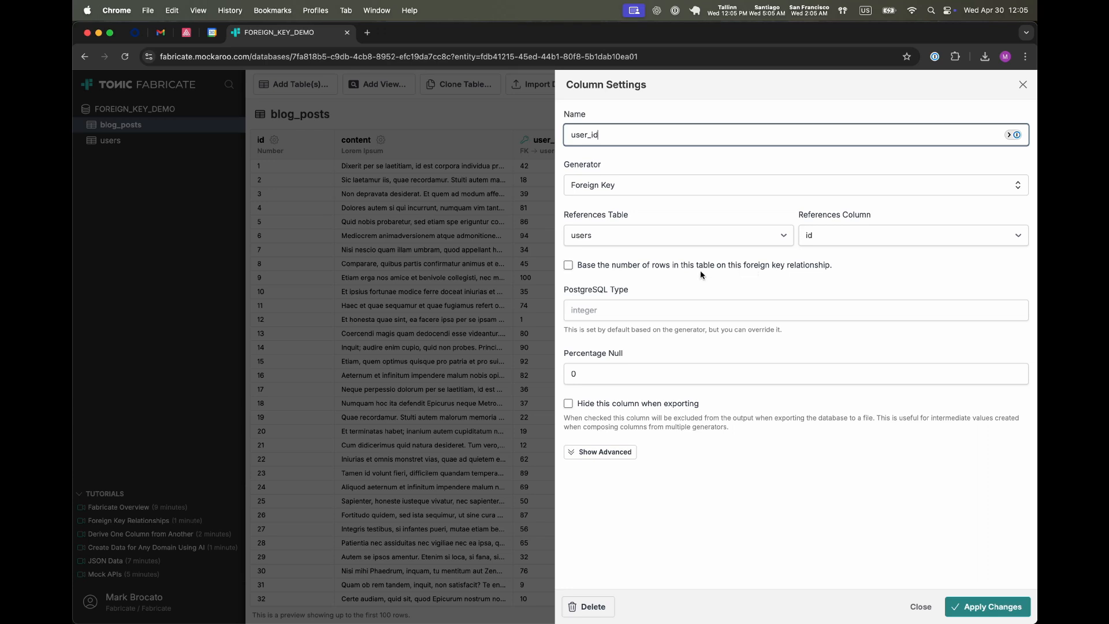
{"action": "left_click", "coordinate": [570, 268]}
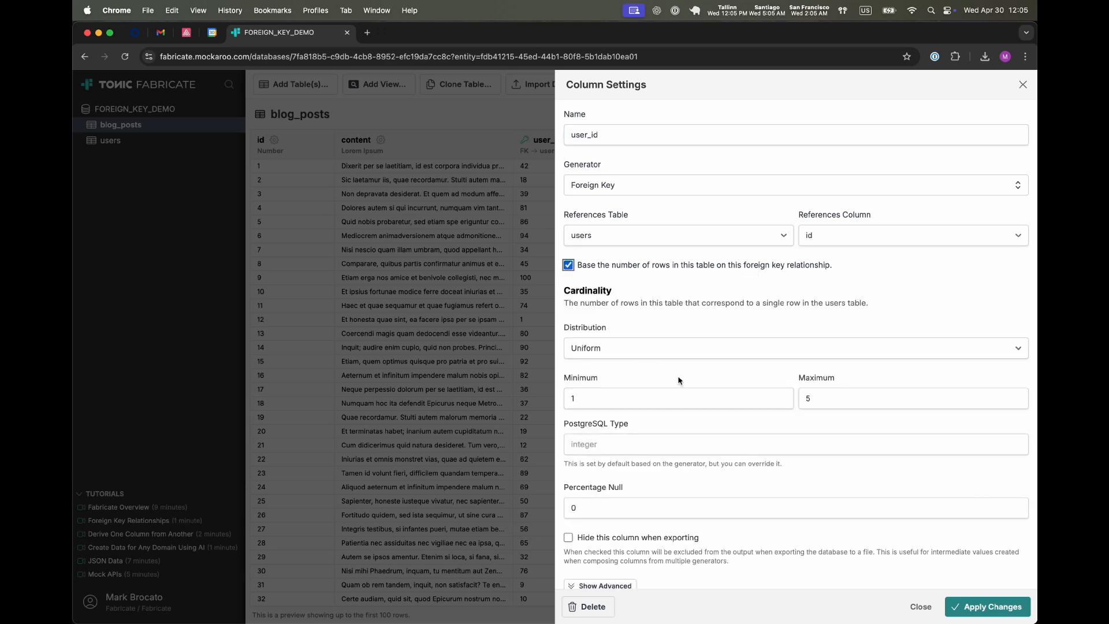
{"action": "left_click_drag", "start_coordinate": [822, 400], "coordinate": [793, 400]}
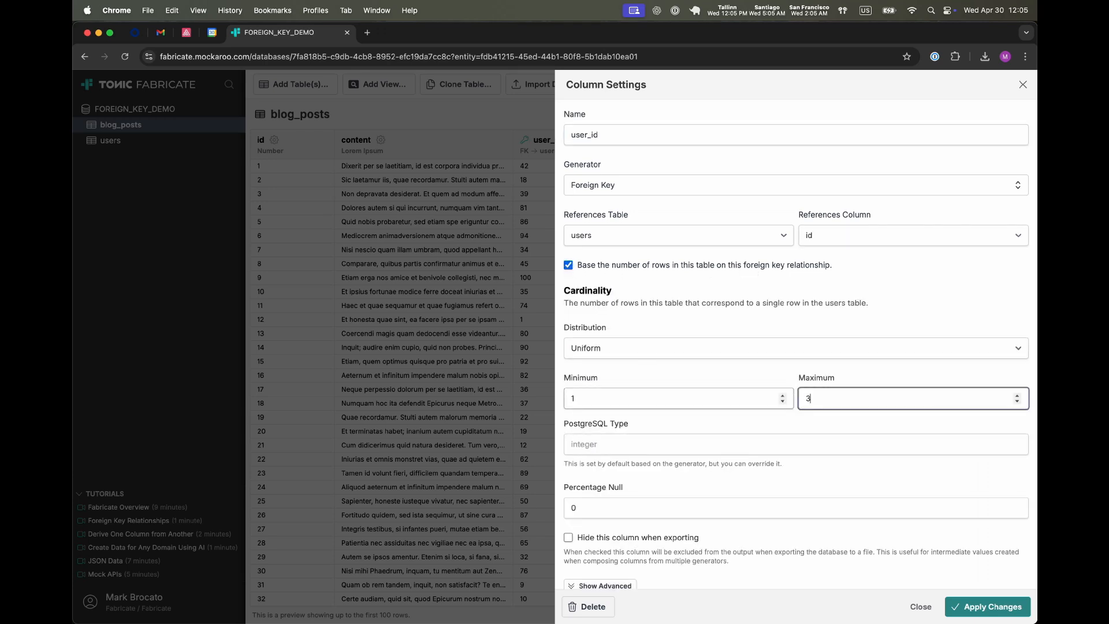
{"action": "left_click", "coordinate": [620, 350]}
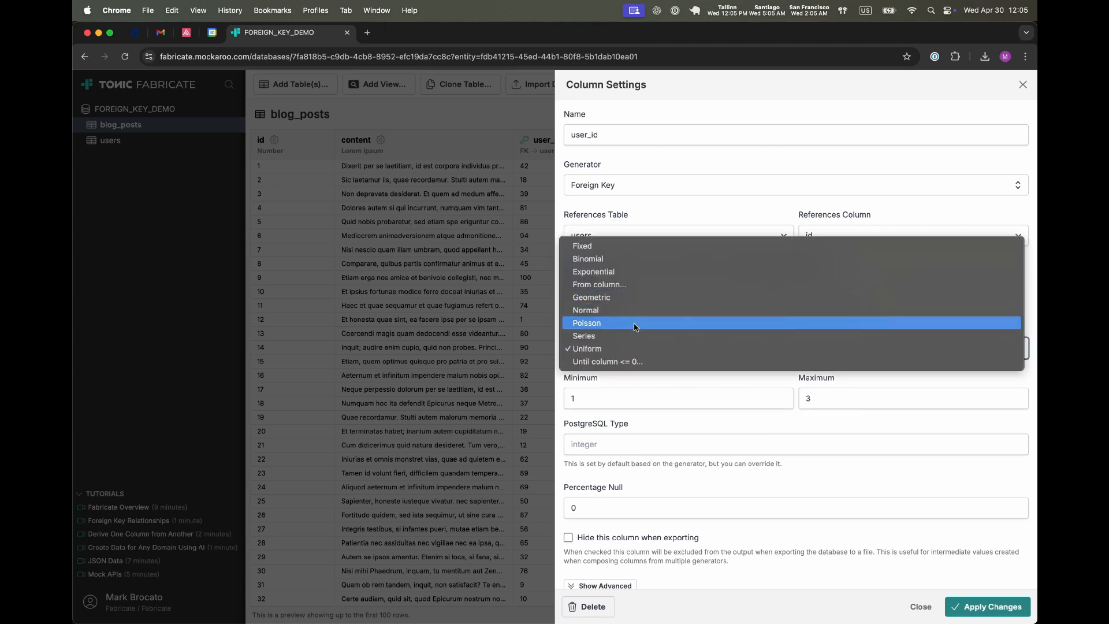
{"action": "left_click", "coordinate": [751, 385]}
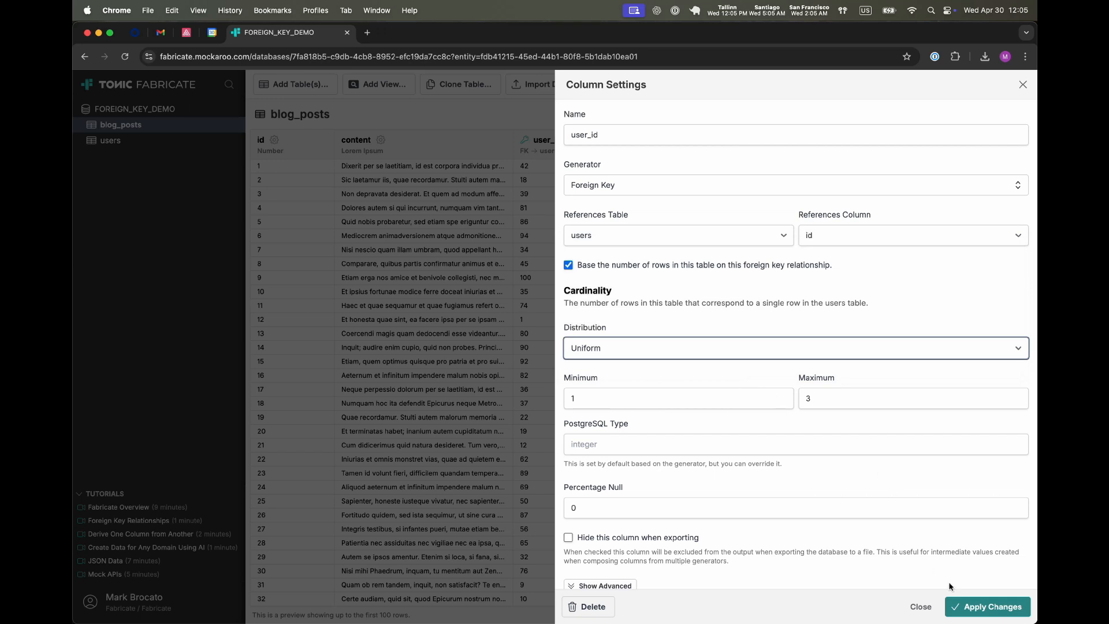
{"action": "left_click", "coordinate": [982, 608]}
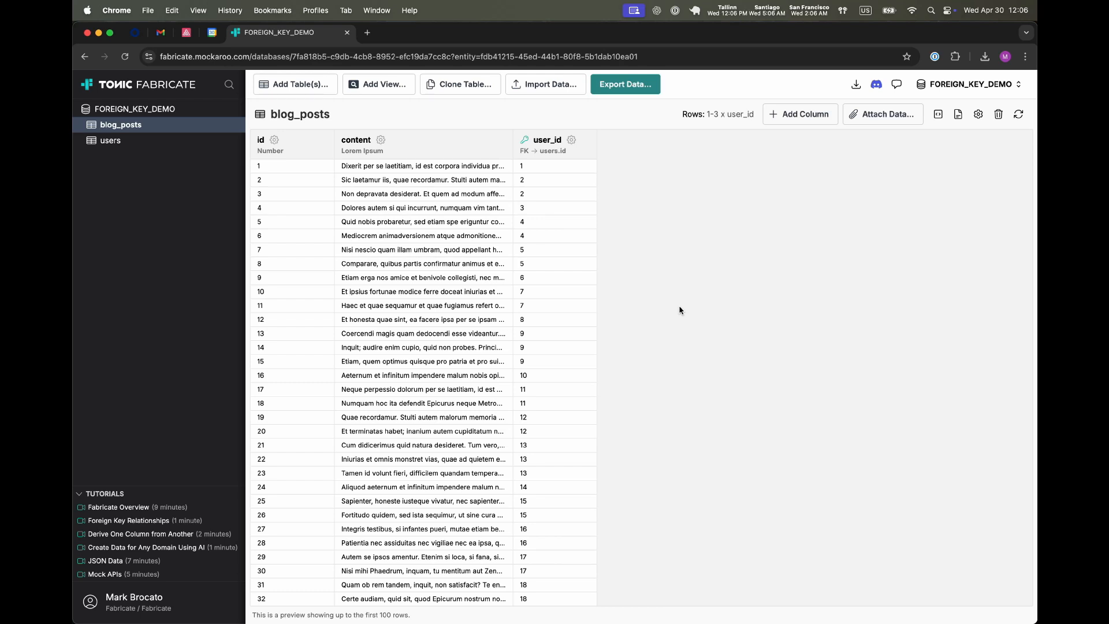
Step: Add a new column named blog_posts to the users table using the SQL generator
{"action": "left_click", "coordinate": [148, 146]}
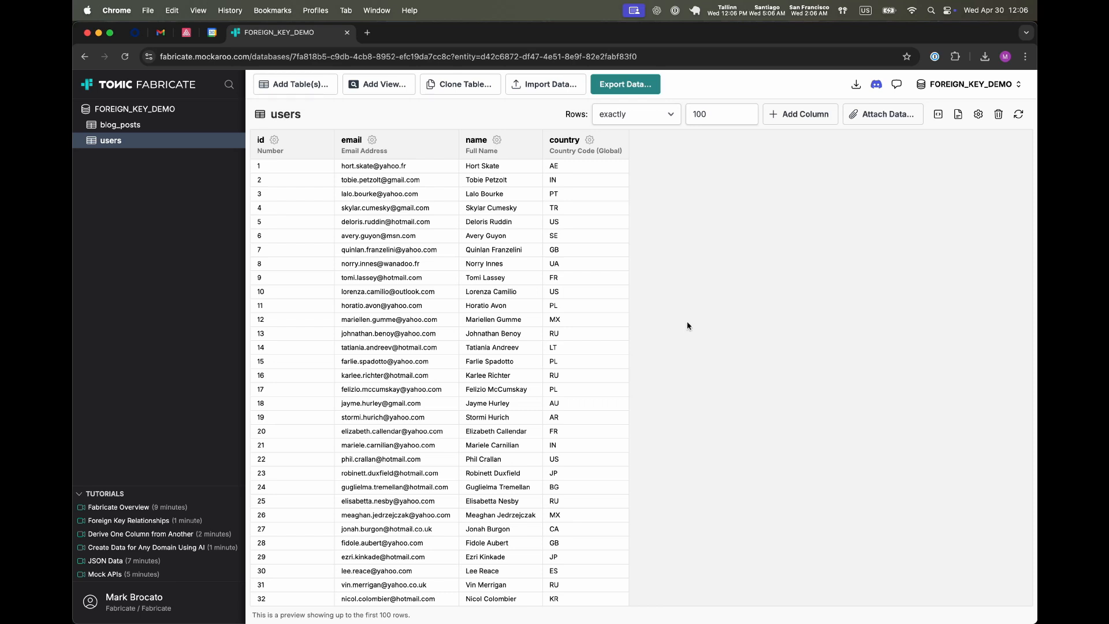
{"action": "left_click", "coordinate": [801, 118]}
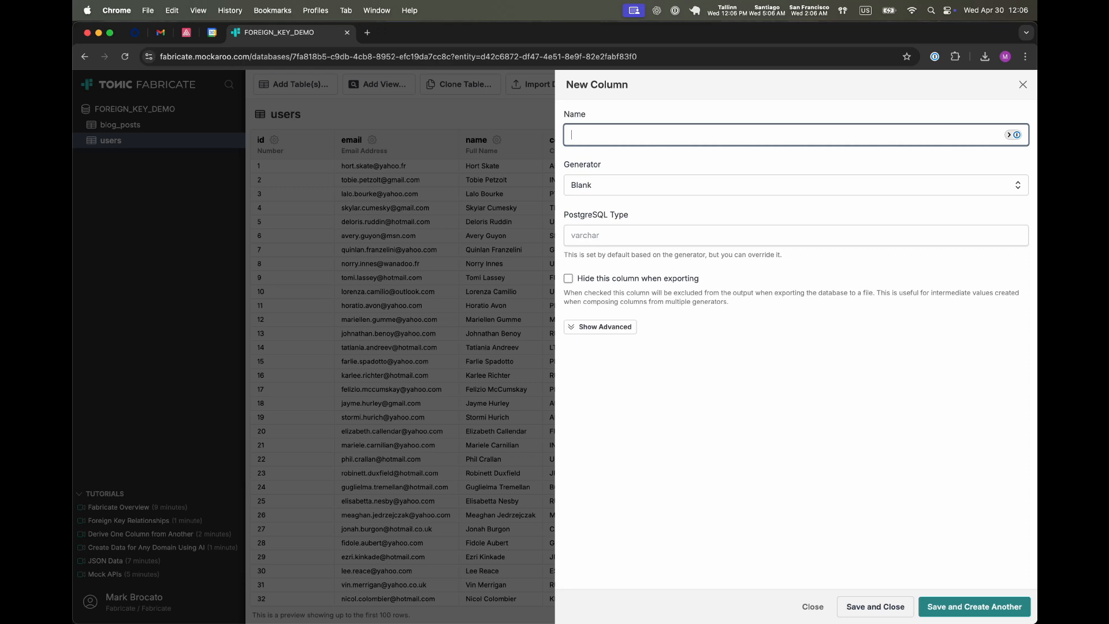
{"action": "type", "text": "blog_posts"}
{"action": "left_click", "coordinate": [616, 183]}
{"action": "type", "text": "sq"}
{"action": "left_click", "coordinate": [625, 234]}
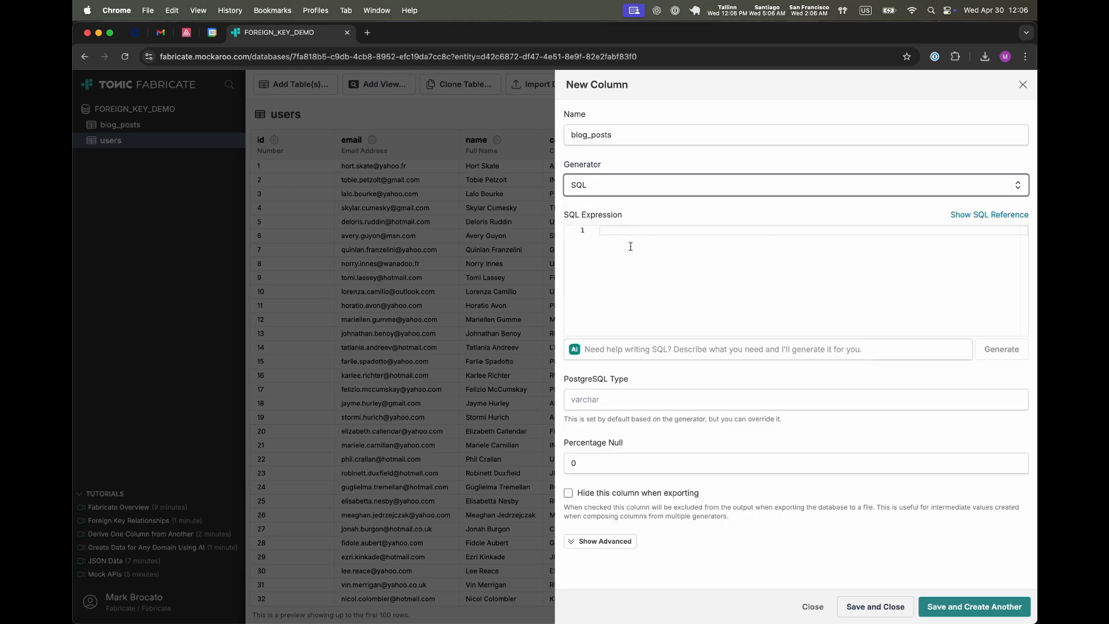
Step: Enter the SQL expression case country when 'US' then fab_random(3,6) when 'IN' then fab_random(1,3) else 0 end and save the column
{"action": "left_click", "coordinate": [632, 247]}
{"action": "type", "text": "case"}
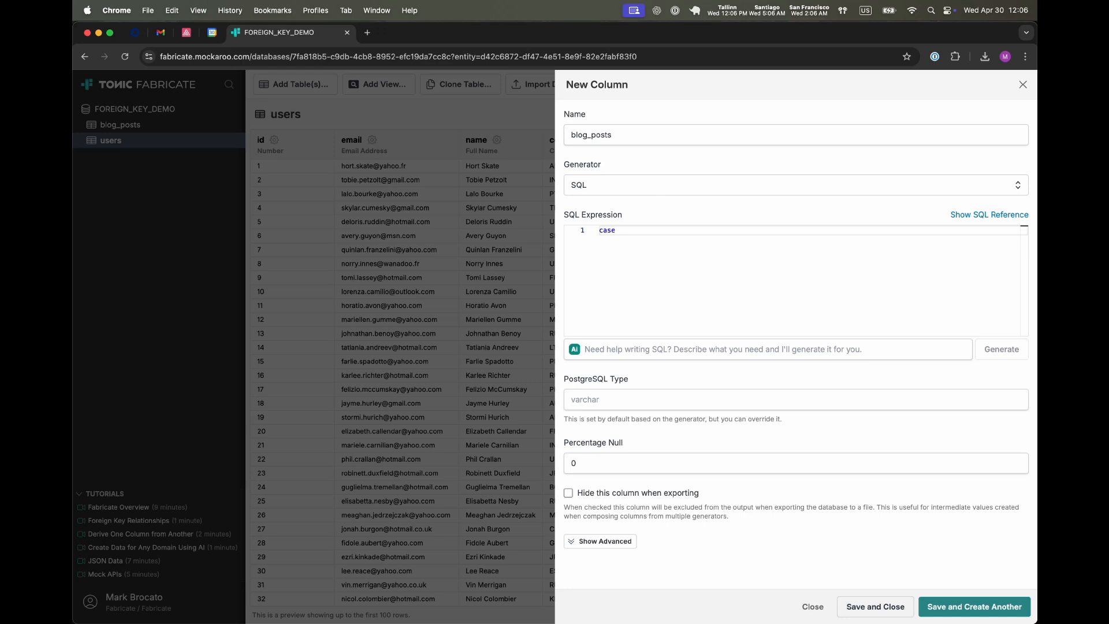
{"action": "type", "text": " country"}
{"action": "key", "text": "Return"}
{"action": "type", "text": "whe"}
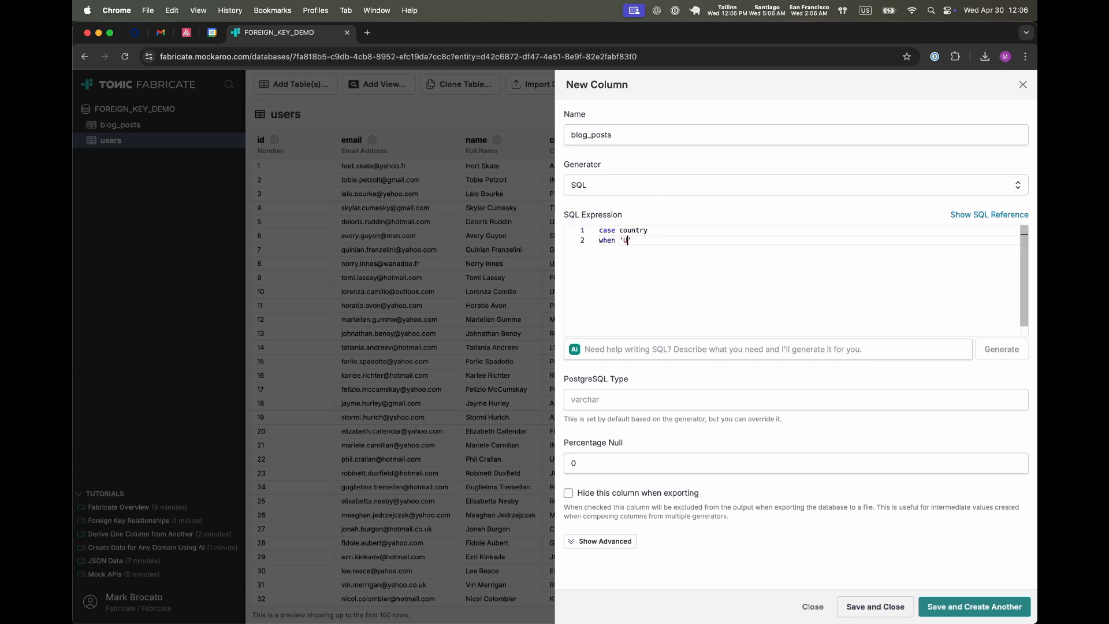
{"action": "type", "text": "n 'US' then fab_random(3,6)"}
{"action": "key", "text": "Return"}
{"action": "type", "text": "when 'IN'"}
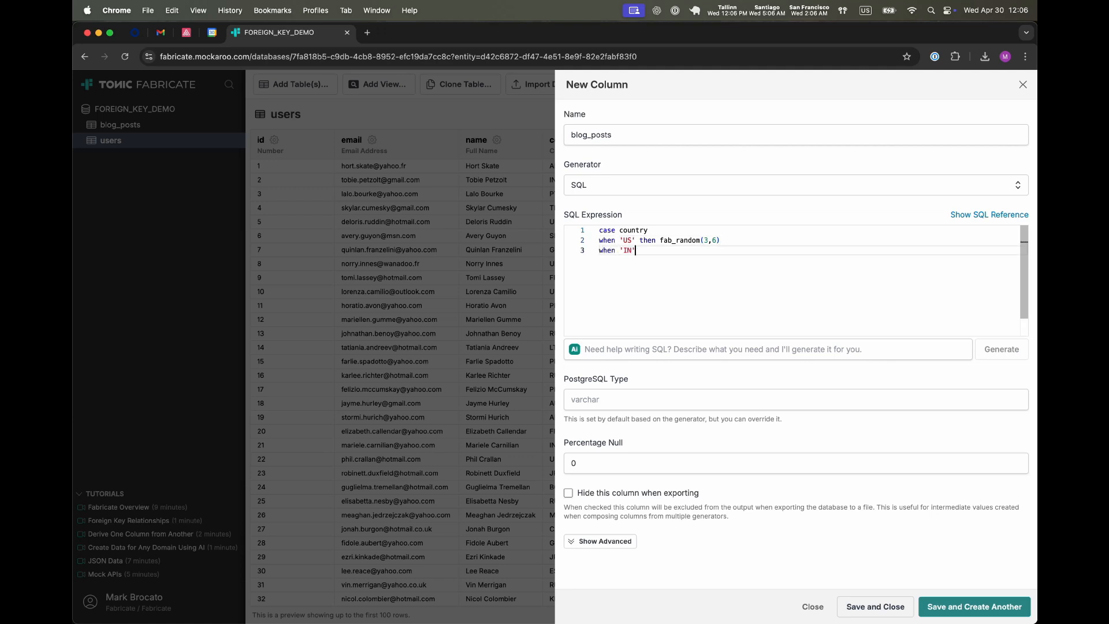
{"action": "type", "text": " then fab_random(1,3"}
{"action": "key", "text": "Return"}
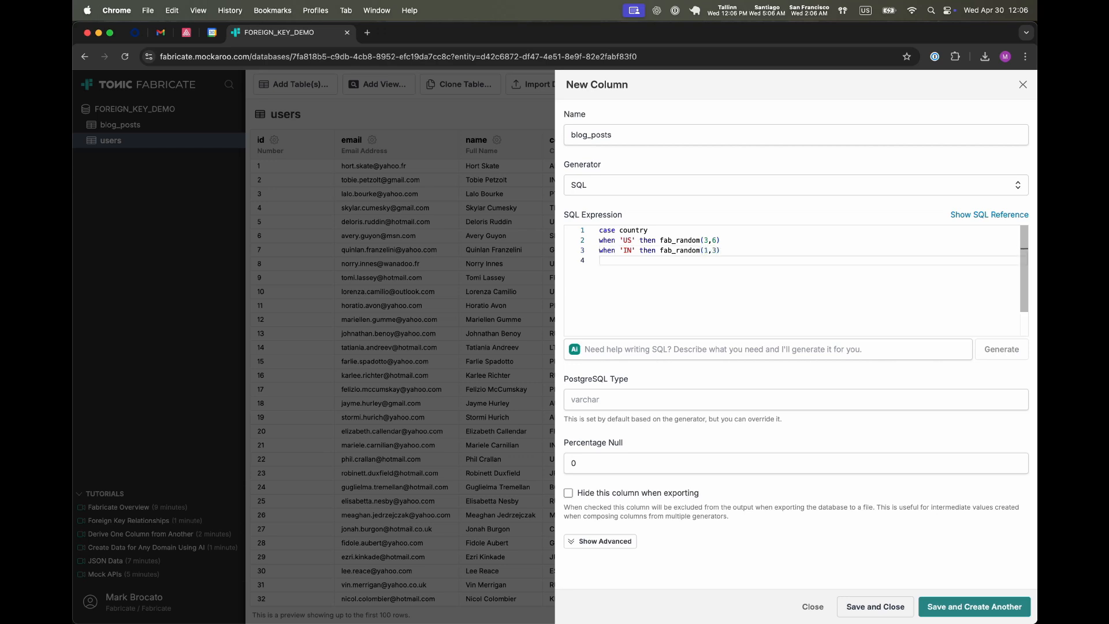
{"action": "type", "text": "else 0"}
{"action": "key", "text": "Return"}
{"action": "type", "text": "end"}
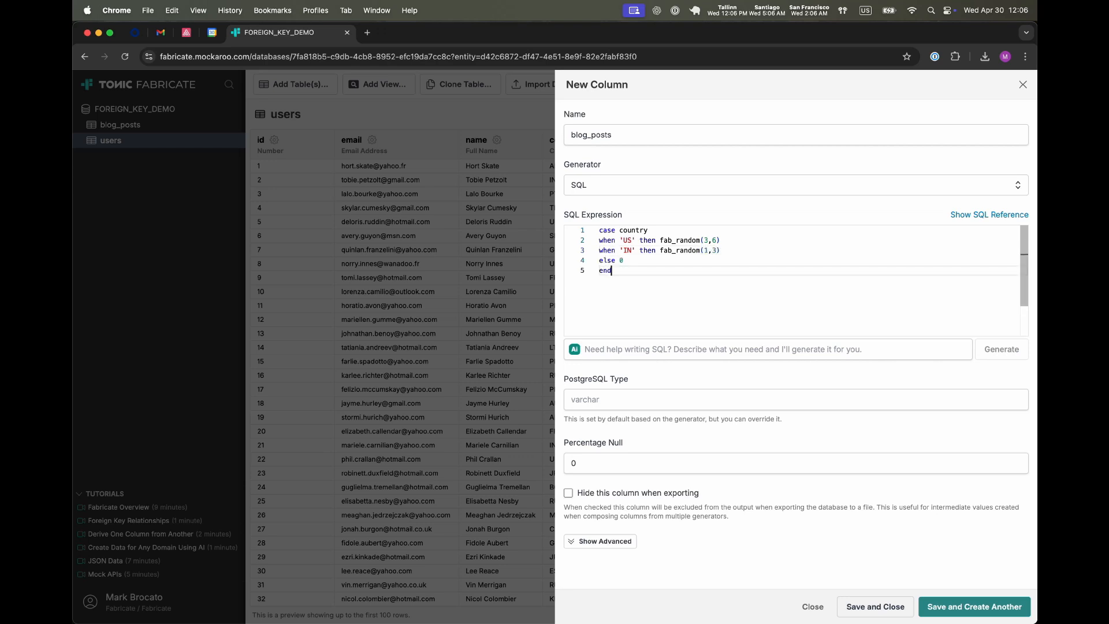
{"action": "left_click", "coordinate": [875, 607]}
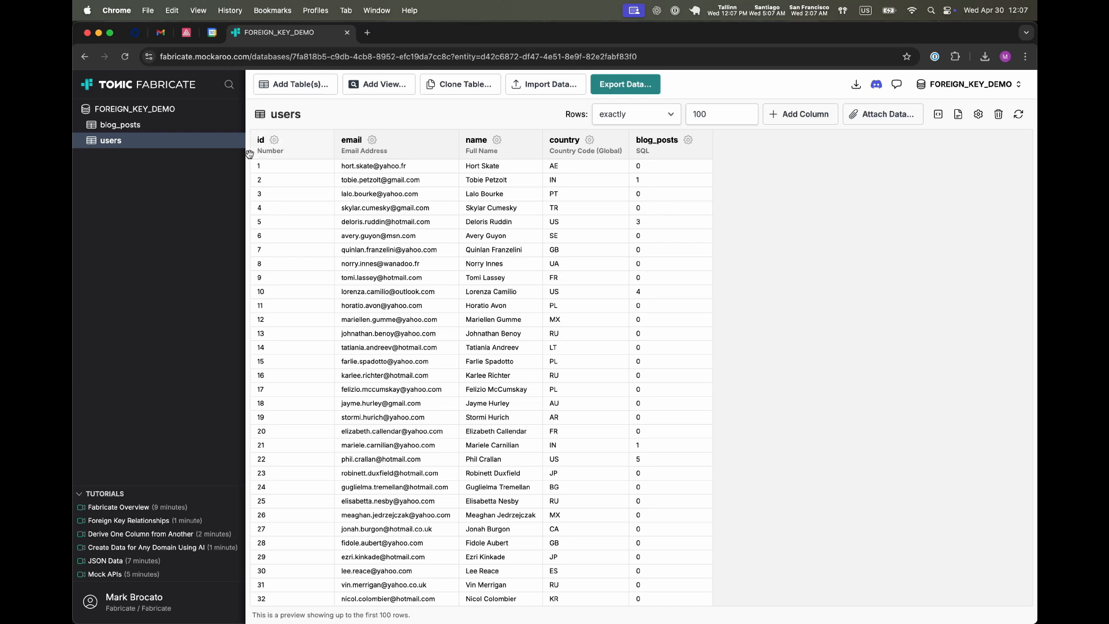
Step: Change the blog_posts user_id cardinality distribution to From column, using the users blog_posts column for rows per key
{"action": "left_click", "coordinate": [124, 129]}
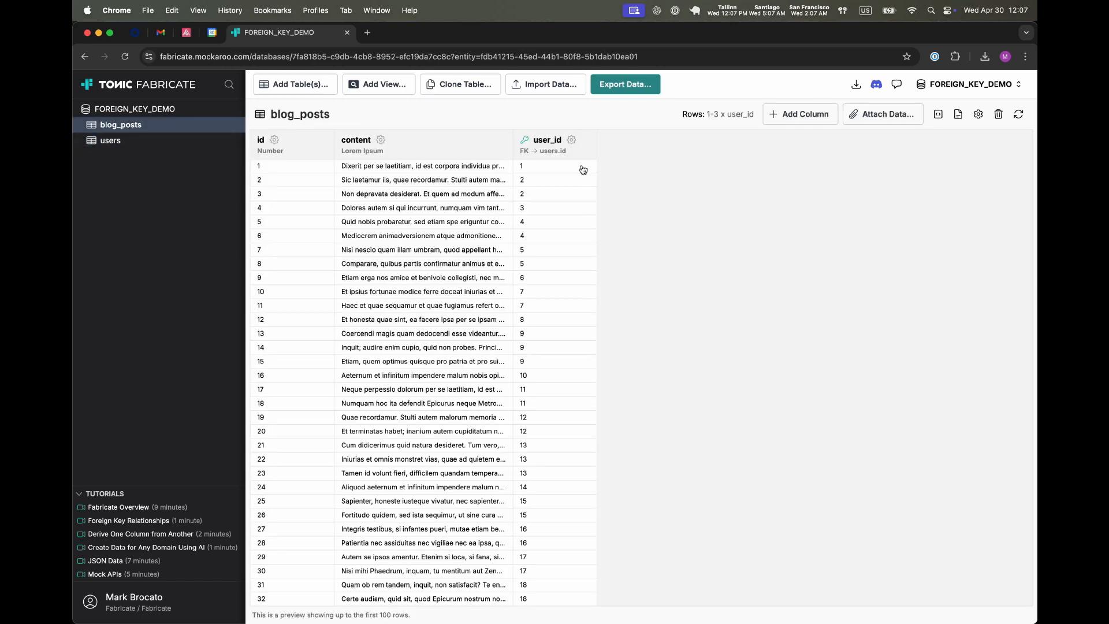
{"action": "left_click", "coordinate": [572, 139]}
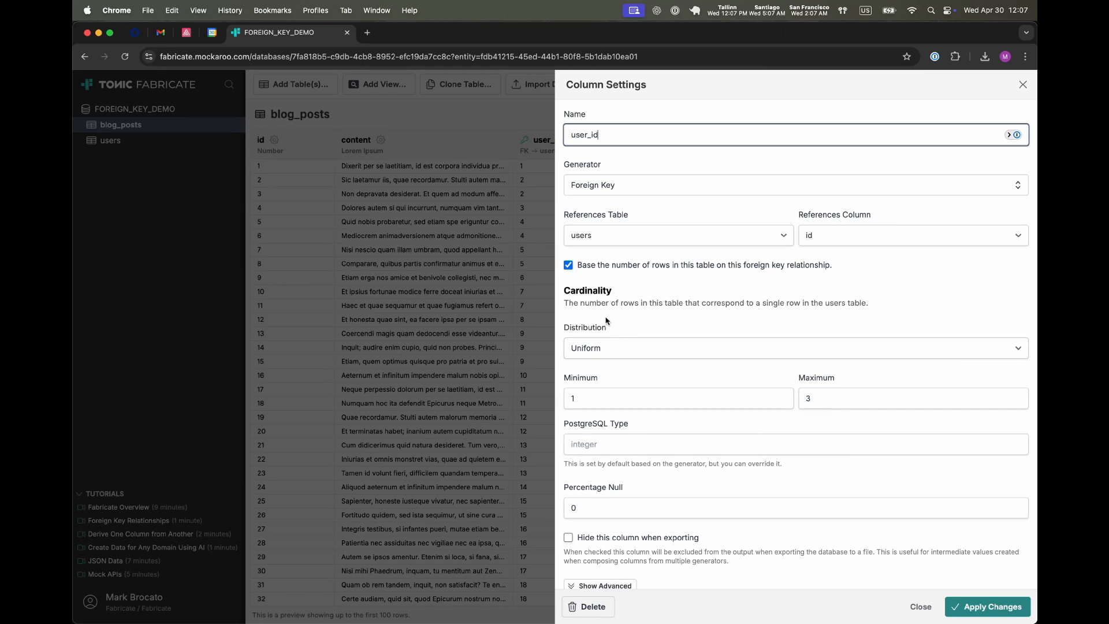
{"action": "left_click", "coordinate": [627, 353]}
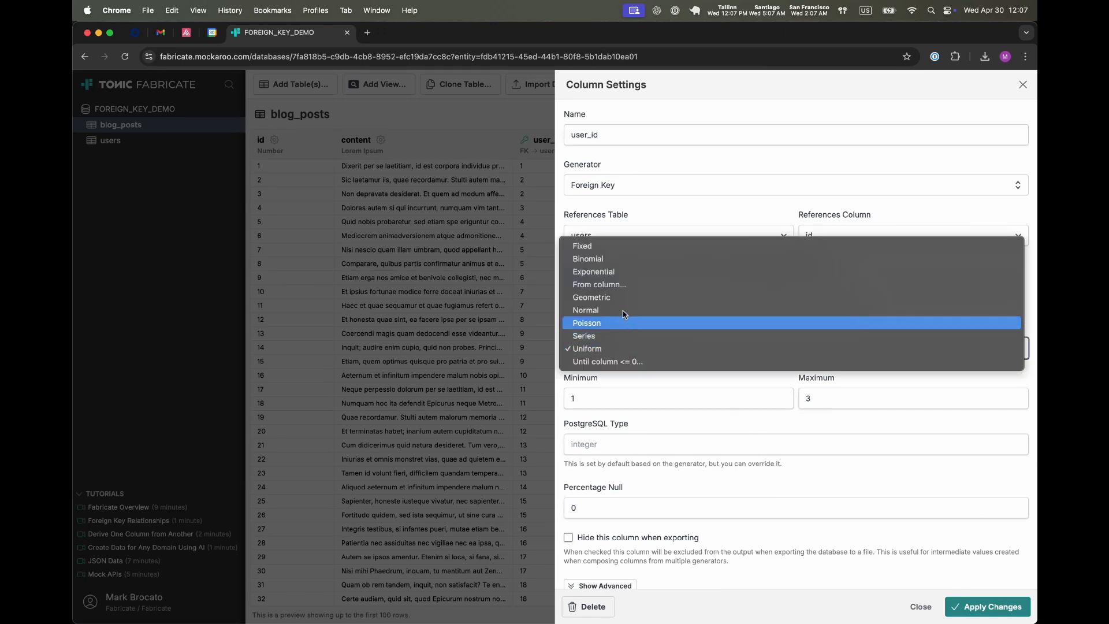
{"action": "left_click", "coordinate": [618, 286]}
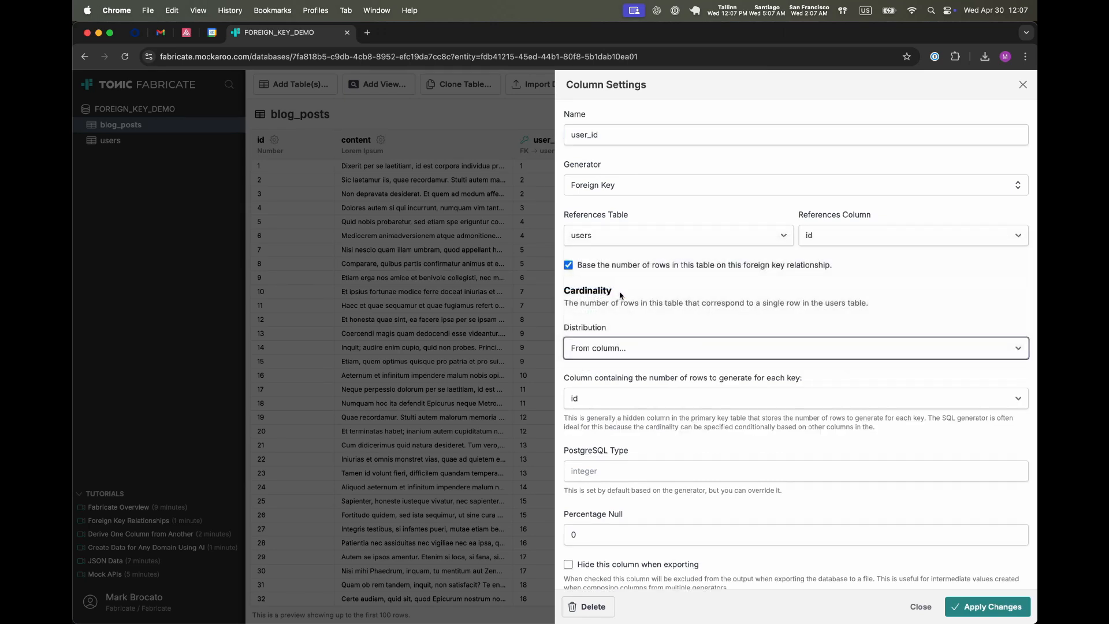
{"action": "left_click", "coordinate": [626, 398]}
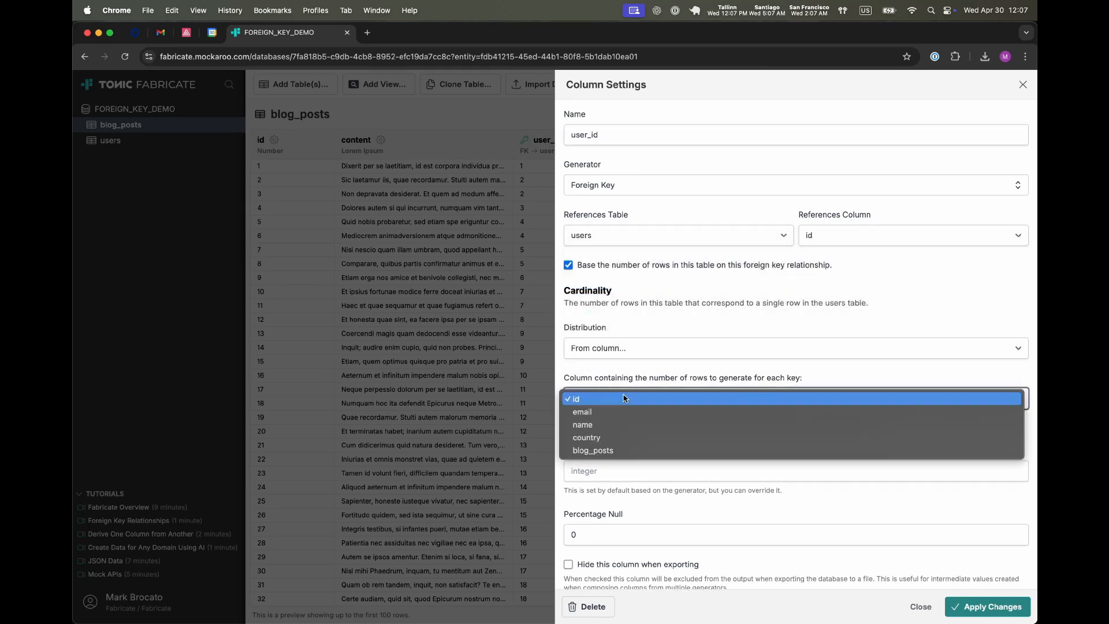
{"action": "left_click", "coordinate": [619, 451]}
{"action": "left_click", "coordinate": [972, 605]}
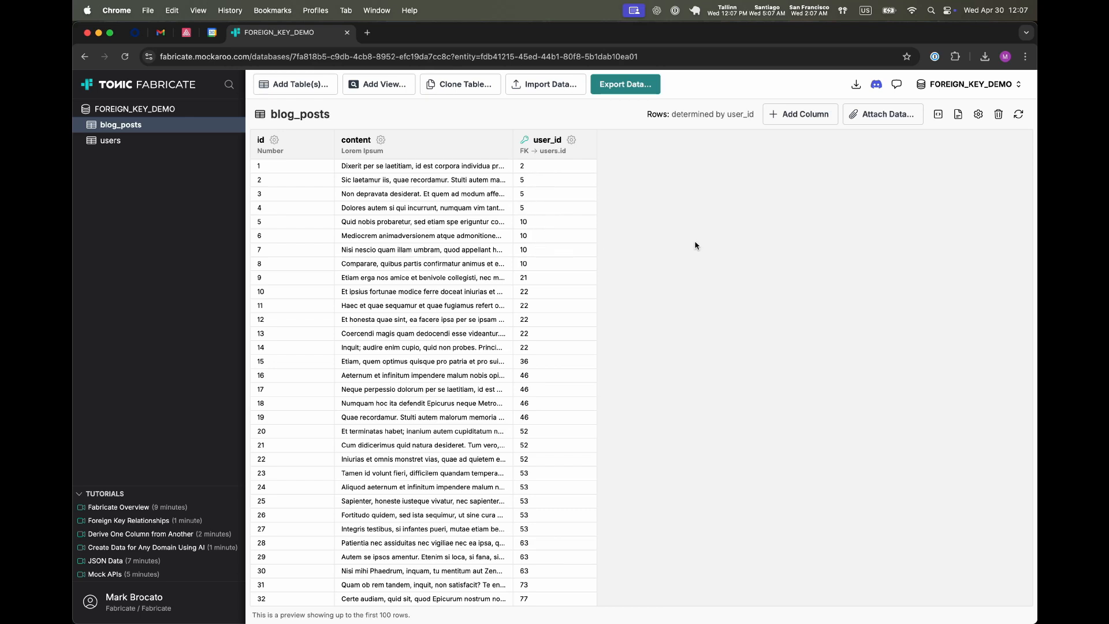
Step: Add a column named country to blog_posts using the Column From Another Table generator
{"action": "left_click", "coordinate": [792, 115]}
{"action": "left_click", "coordinate": [645, 185]}
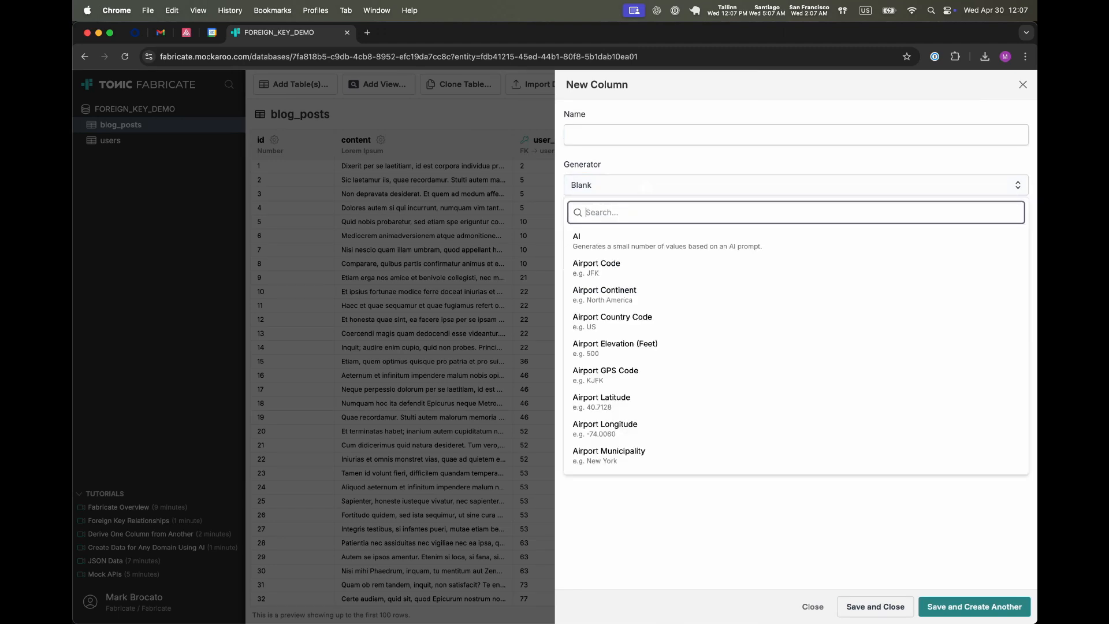
{"action": "type", "text": "column"}
{"action": "key", "text": "Return"}
{"action": "left_click", "coordinate": [631, 136]}
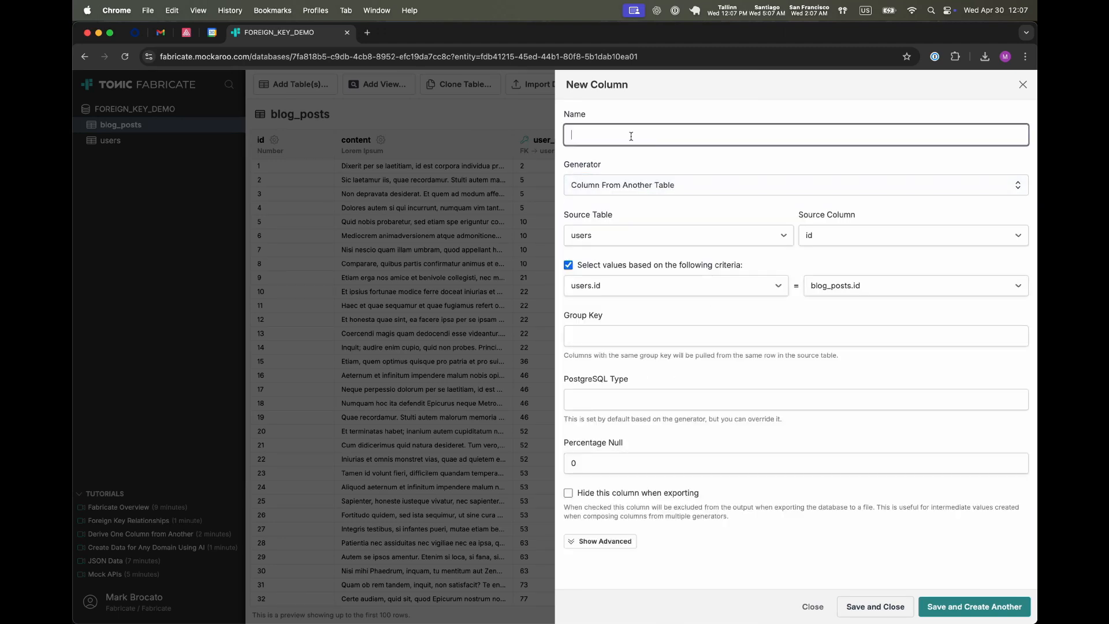
{"action": "type", "text": "ccountry"}
Step: Source the column from users' country, matching users.id to blog_posts.user_id, and save it
{"action": "left_click", "coordinate": [844, 237]}
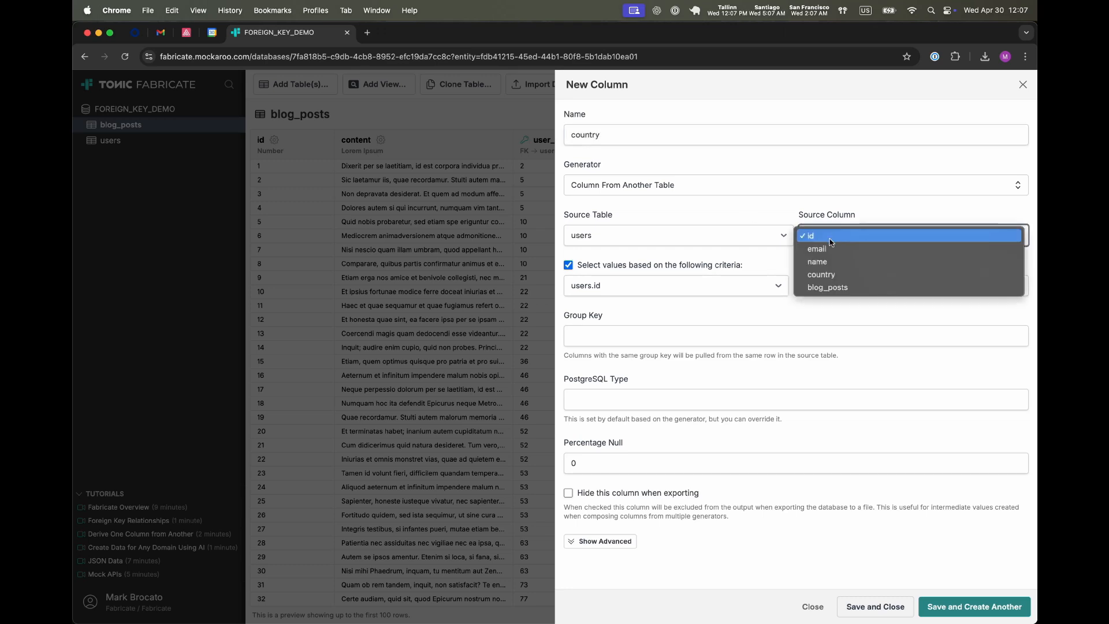
{"action": "left_click", "coordinate": [833, 273]}
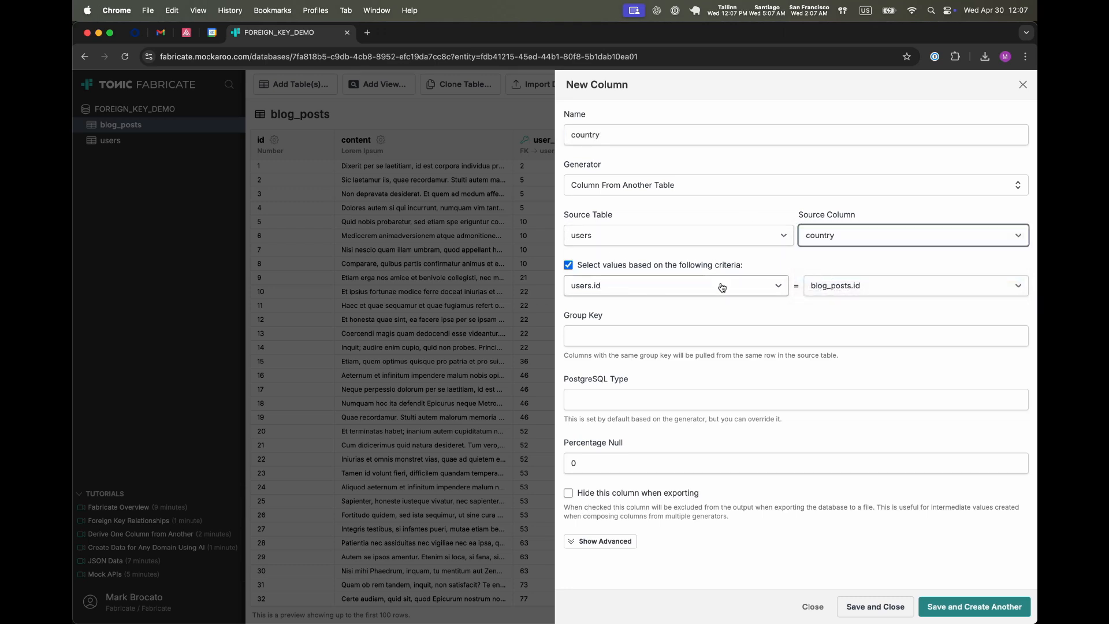
{"action": "left_click", "coordinate": [836, 288]}
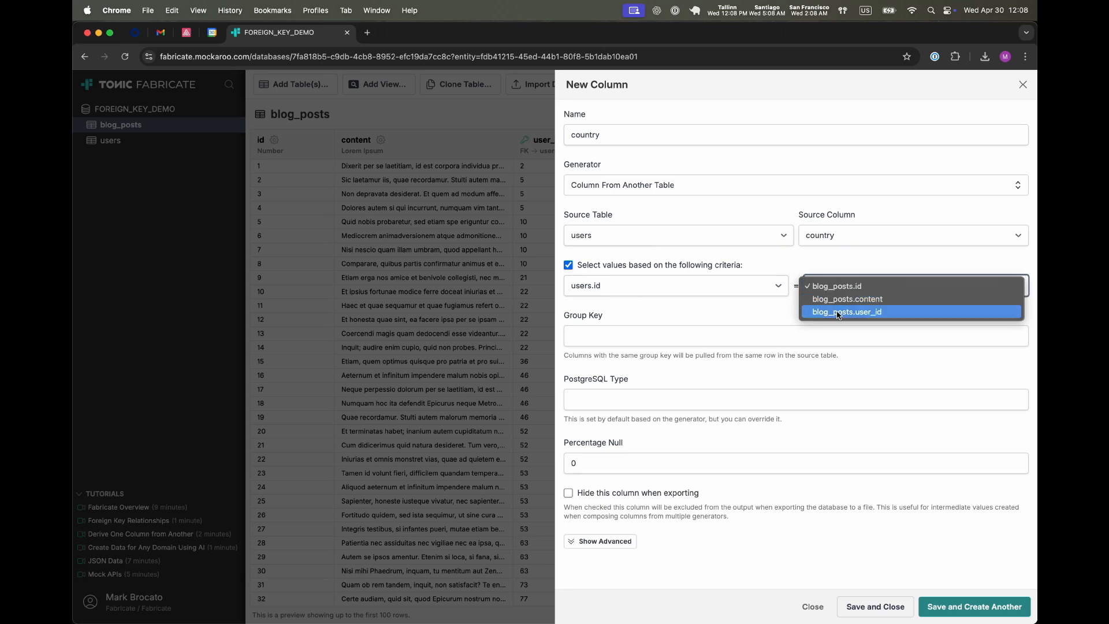
{"action": "left_click", "coordinate": [846, 312]}
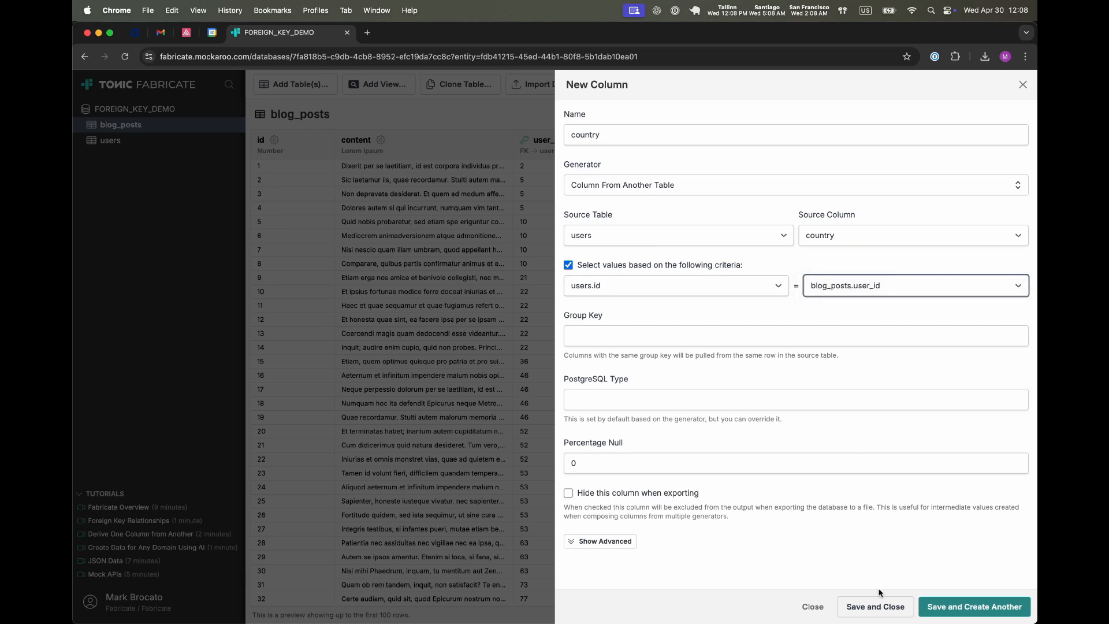
{"action": "left_click", "coordinate": [883, 607]}
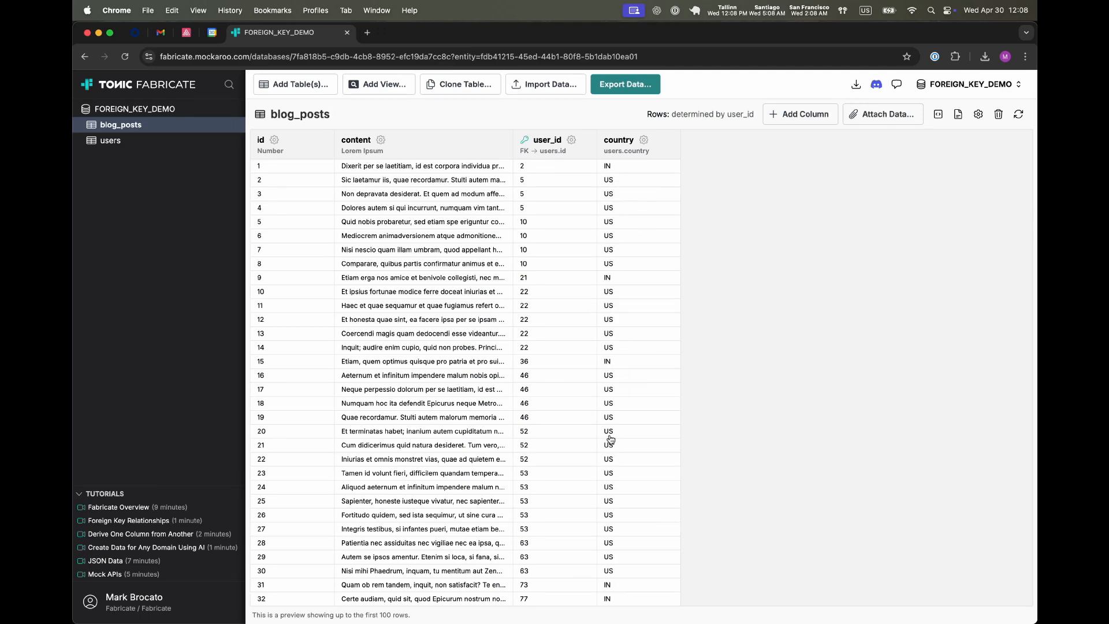
Step: Hide the blog_posts country column when exporting
{"action": "scroll", "coordinate": [613, 434], "scroll_direction": "down", "scroll_amount": 3}
{"action": "scroll", "coordinate": [612, 433], "scroll_direction": "up", "scroll_amount": 3}
{"action": "left_click", "coordinate": [644, 140]}
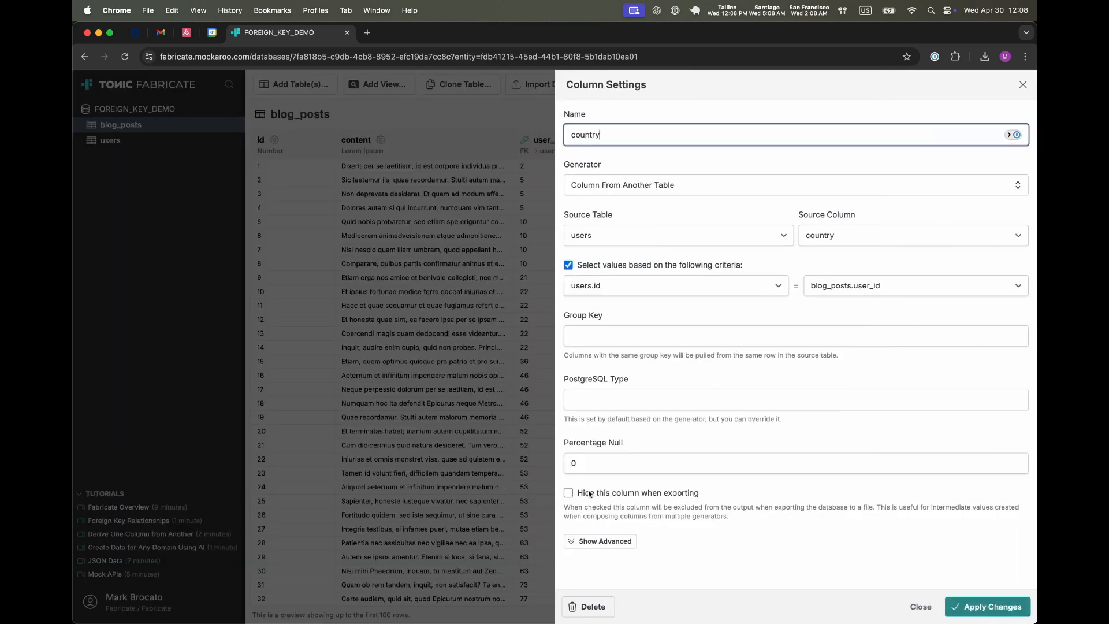
{"action": "left_click", "coordinate": [630, 495]}
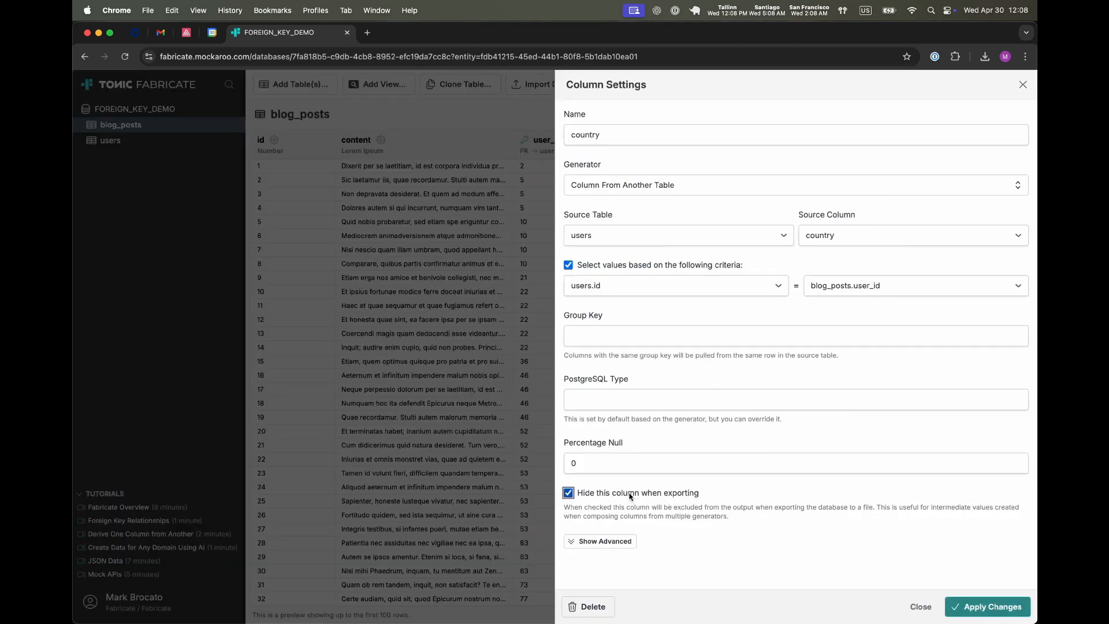
{"action": "left_click", "coordinate": [963, 606]}
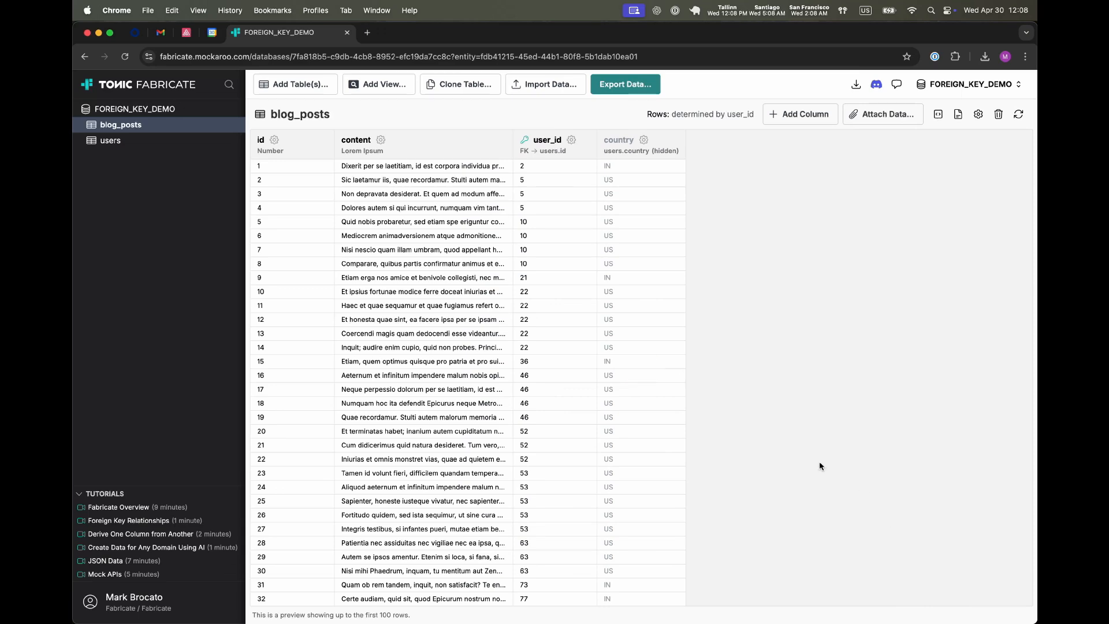
Step: Hide the users table's blog_posts column when exporting
{"action": "left_click", "coordinate": [109, 148]}
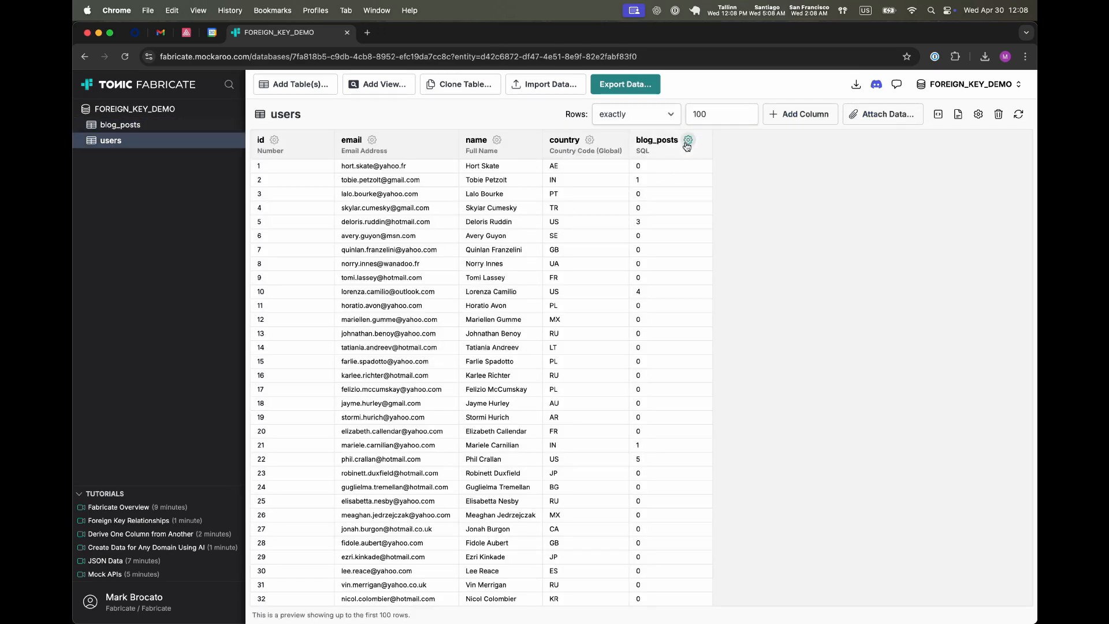
{"action": "left_click", "coordinate": [687, 140]}
{"action": "left_click", "coordinate": [658, 495]}
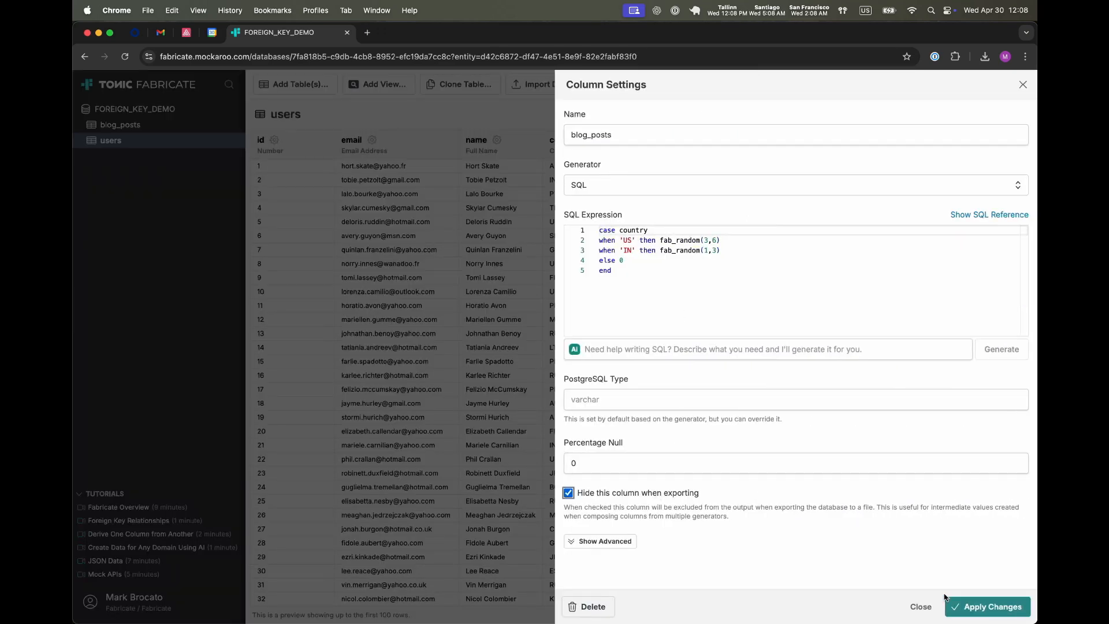
{"action": "left_click", "coordinate": [976, 609]}
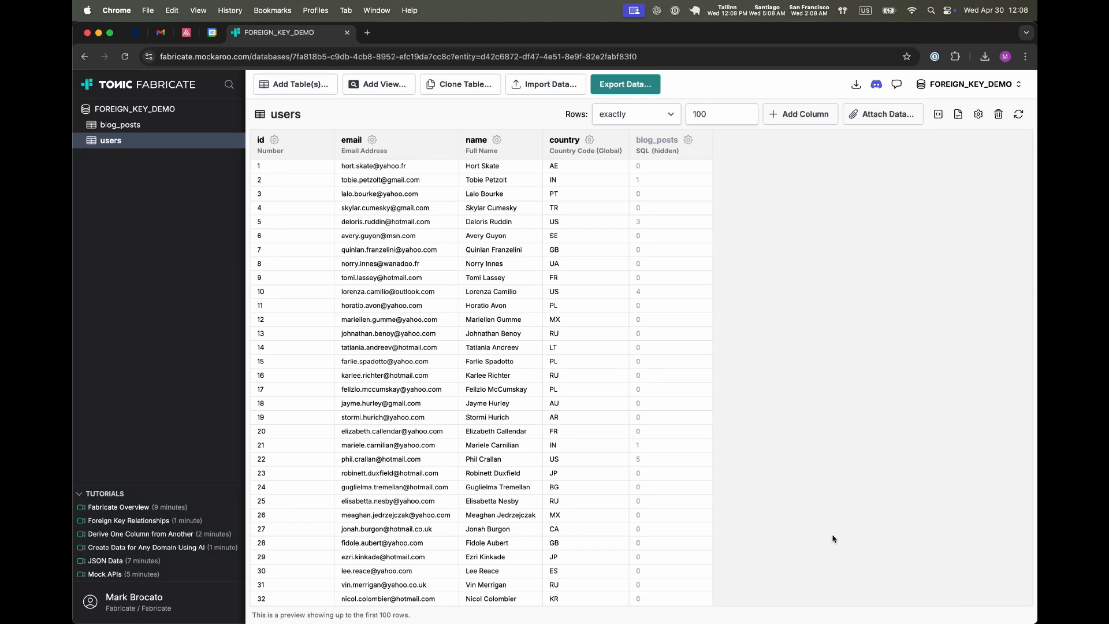